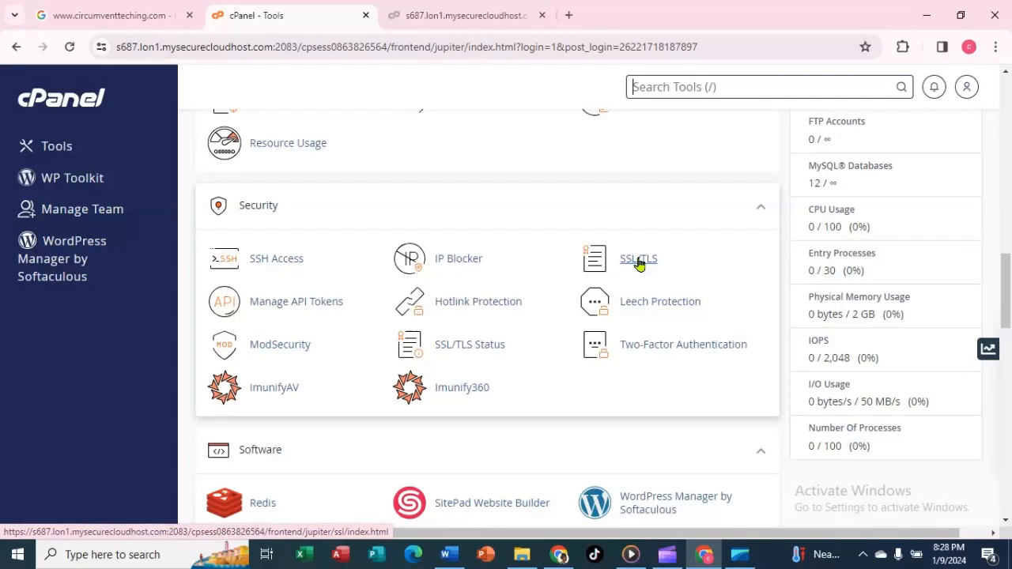
# Step: Open the SSL/TLS manager and go to the area for generating, viewing, uploading or deleting SSL certificates
pyautogui.click(639, 261)
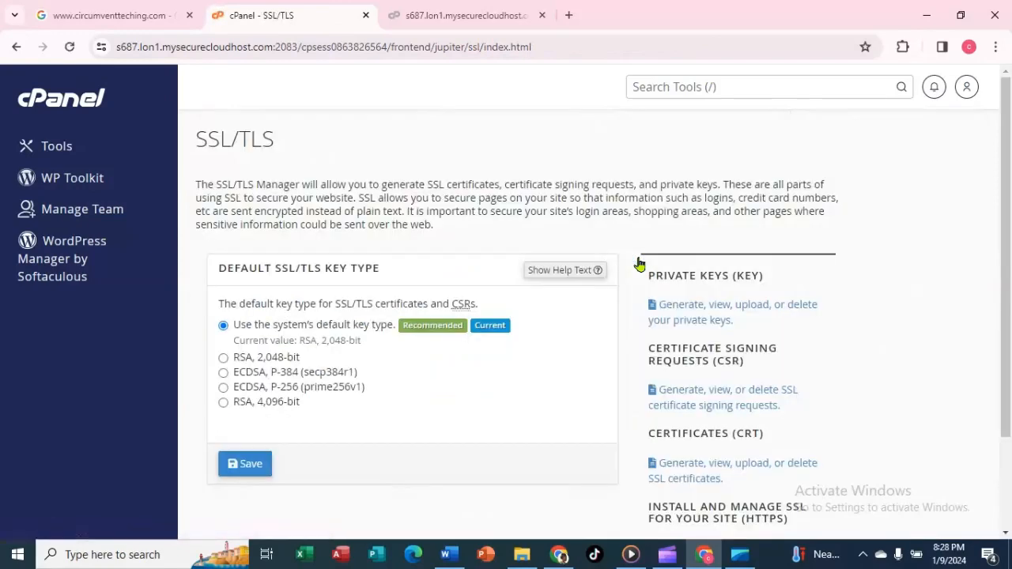
pyautogui.moveTo(1007, 186); pyautogui.dragTo(1000, 269)
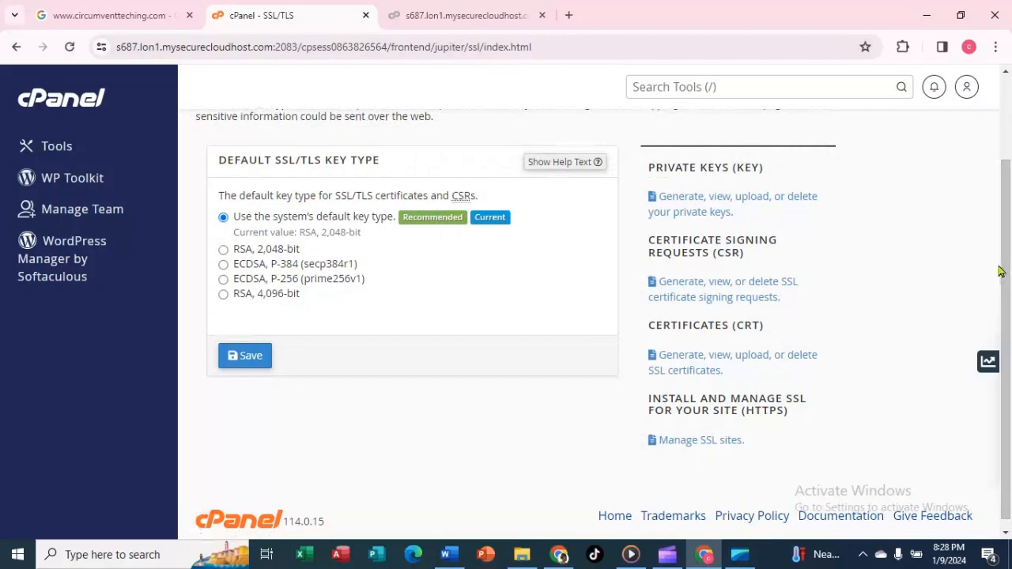
pyautogui.scroll(-1, 1009, 268)
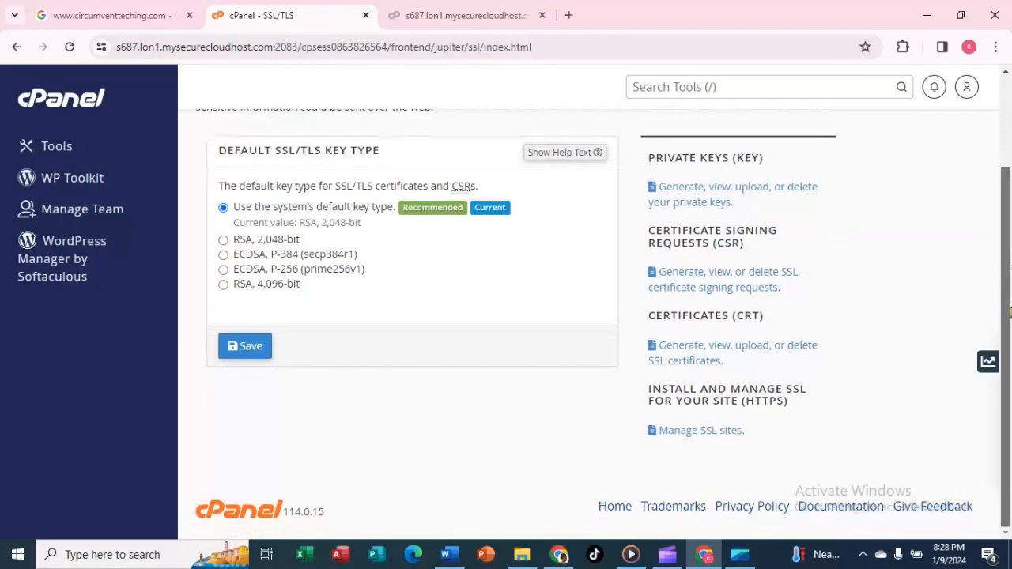
pyautogui.click(706, 356)
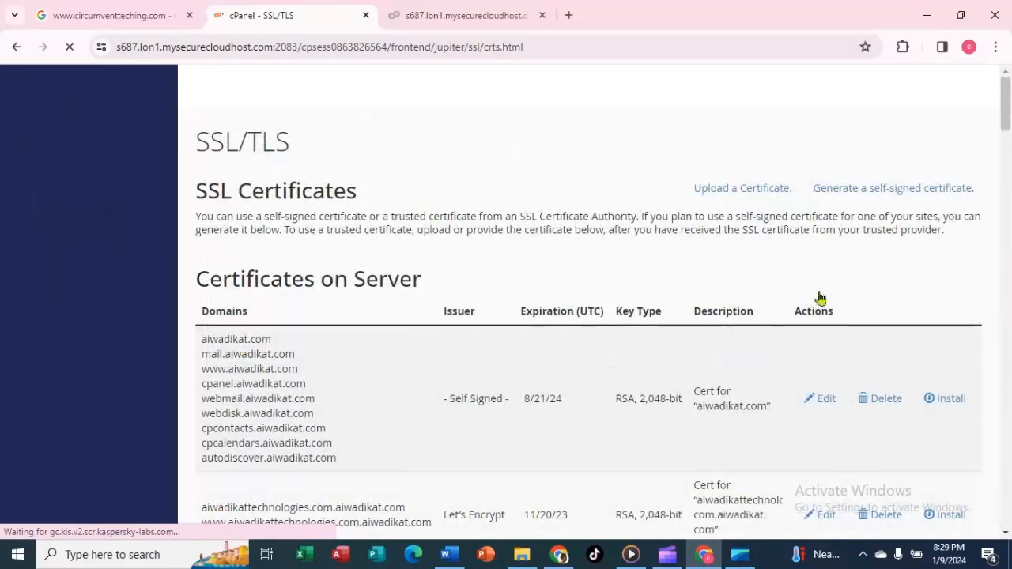
# Step: Review the available key options in the Generate a New Certificate form
pyautogui.moveTo(1009, 117); pyautogui.dragTo(1008, 439)
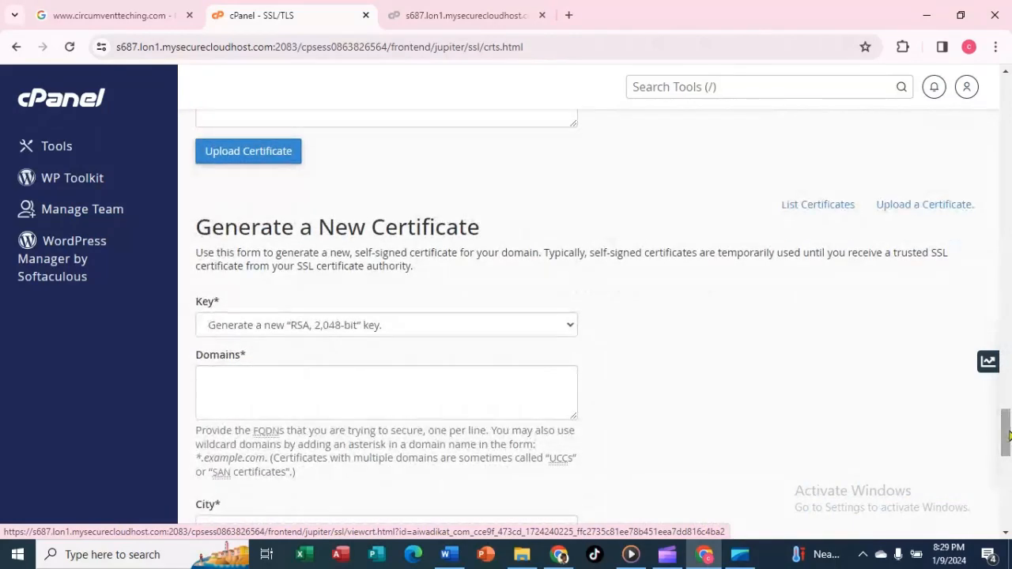
pyautogui.moveTo(1008, 434); pyautogui.dragTo(1009, 445)
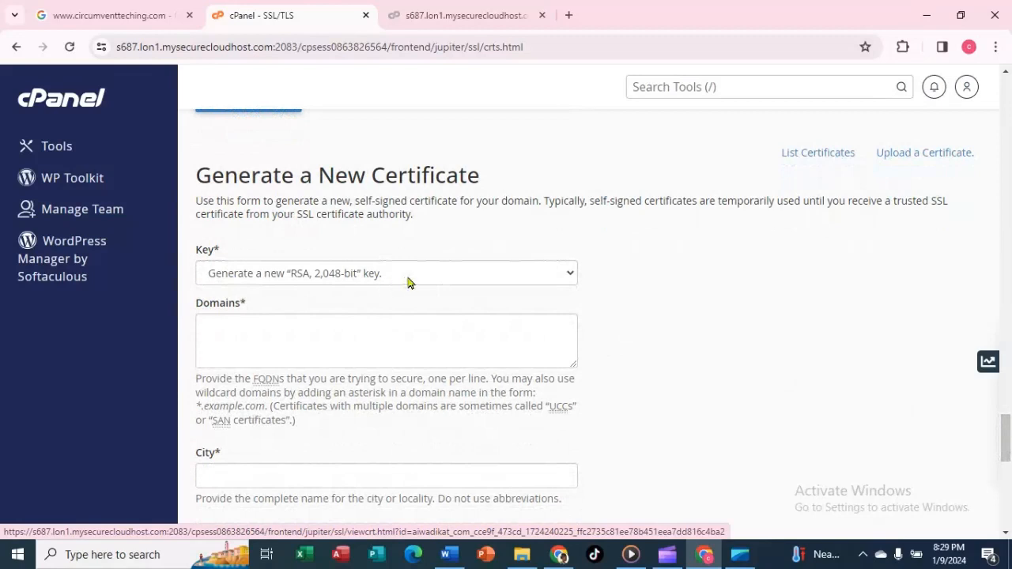
pyautogui.click(571, 275)
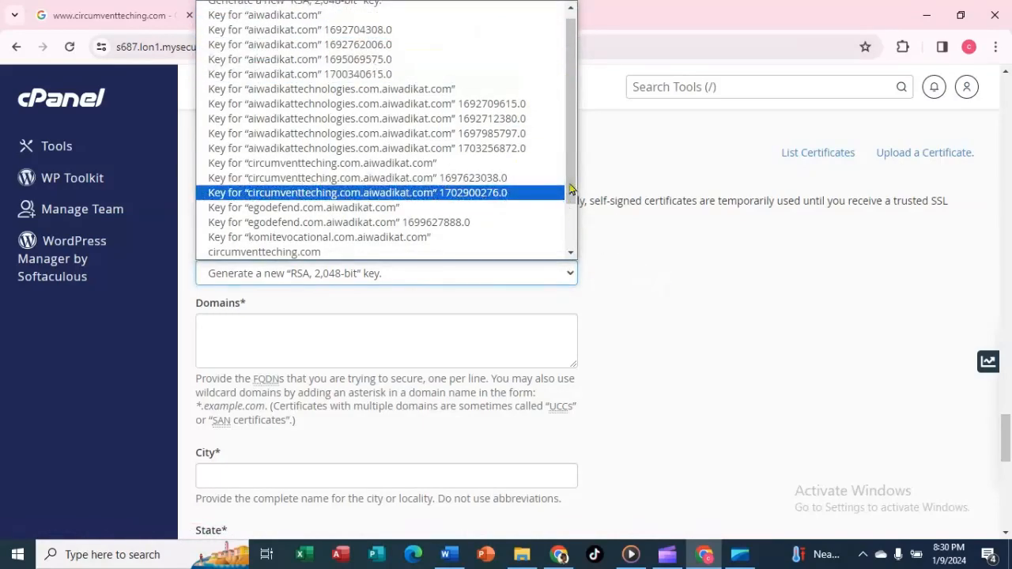
pyautogui.scroll(1, 571, 178)
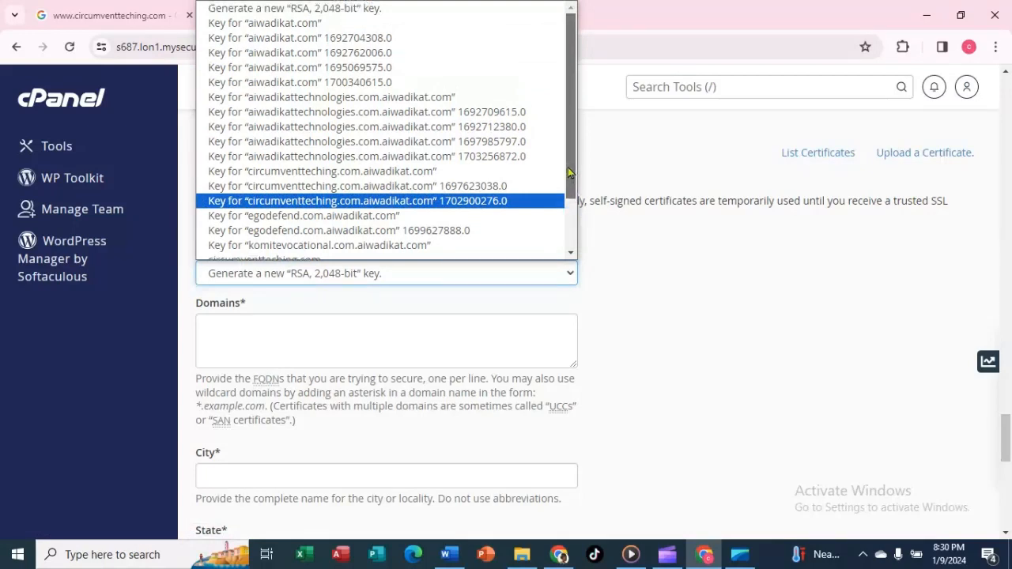
pyautogui.moveTo(568, 174); pyautogui.dragTo(568, 221)
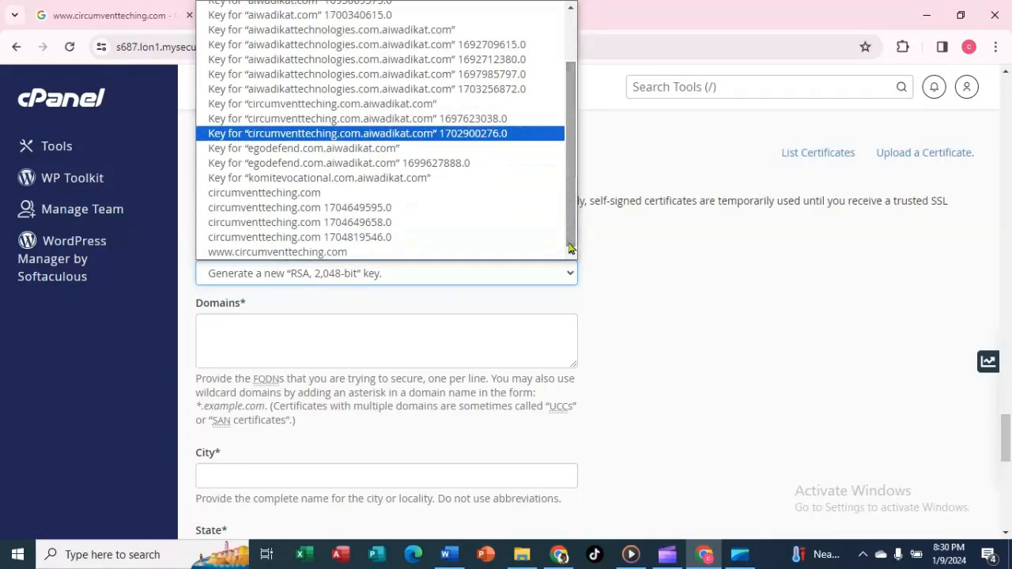
pyautogui.click(676, 283)
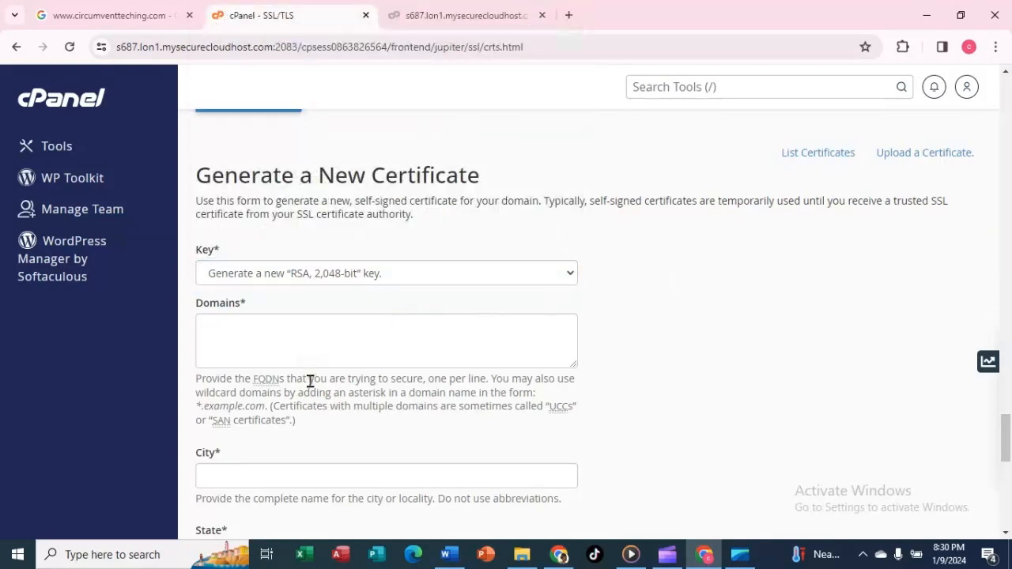
pyautogui.click(307, 332)
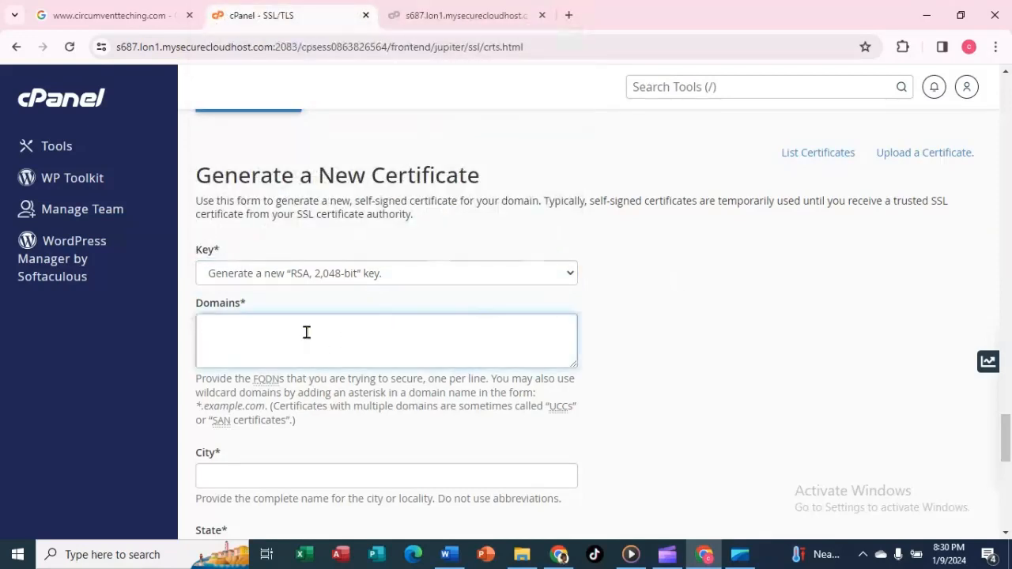
pyautogui.write('www.')
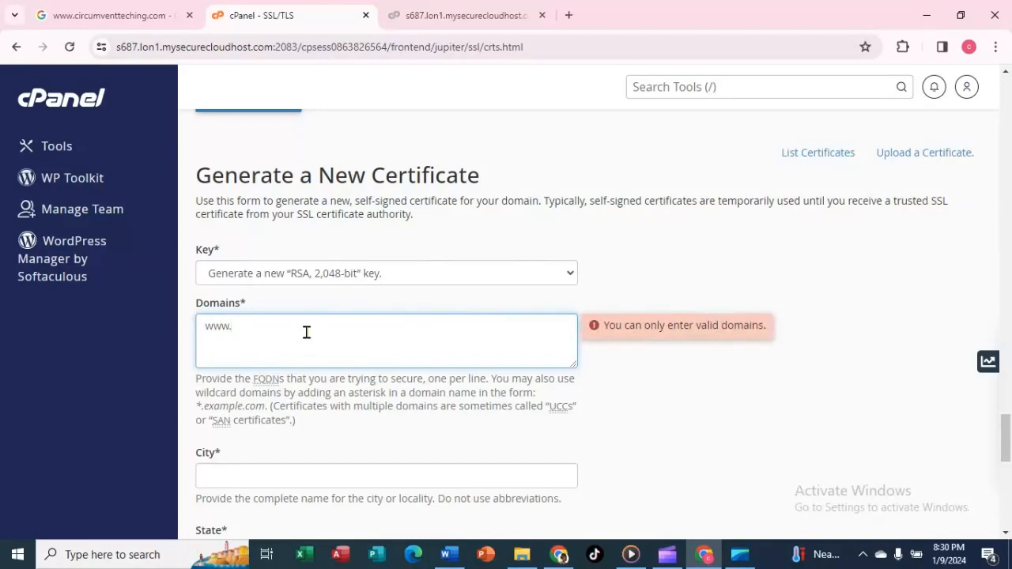
pyautogui.write('cl')
pyautogui.write('rc')
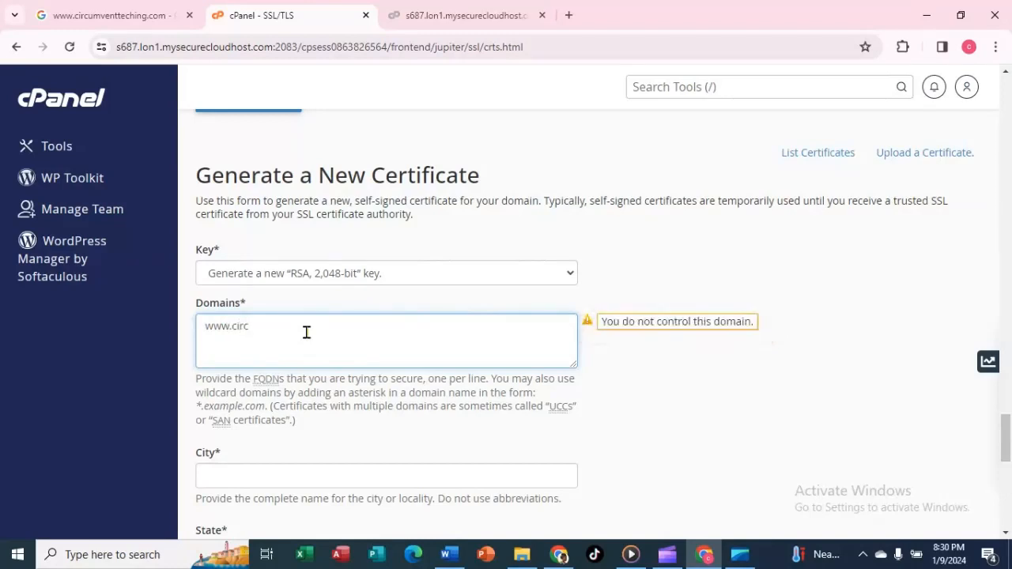
pyautogui.write('umventteching.com')
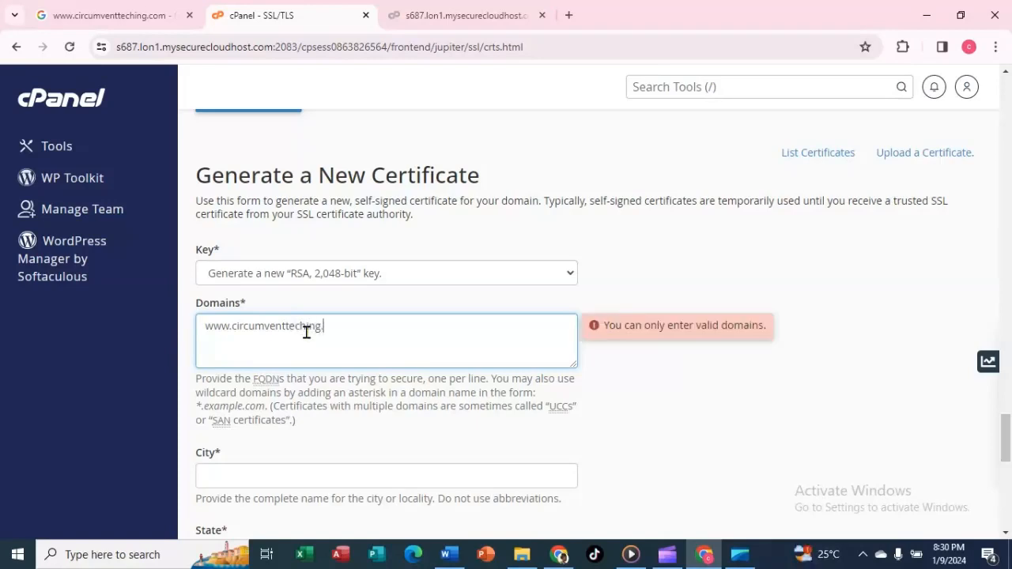
# Step: Set the certificate's city to Kampala and its state to Kampala Metropolitan
pyautogui.click(340, 479)
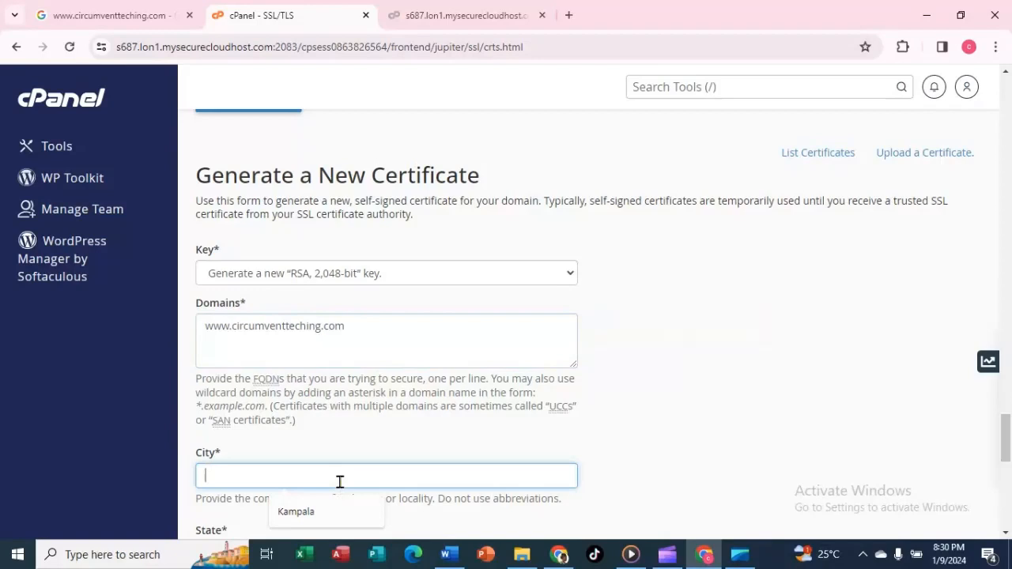
pyautogui.write('Kampala')
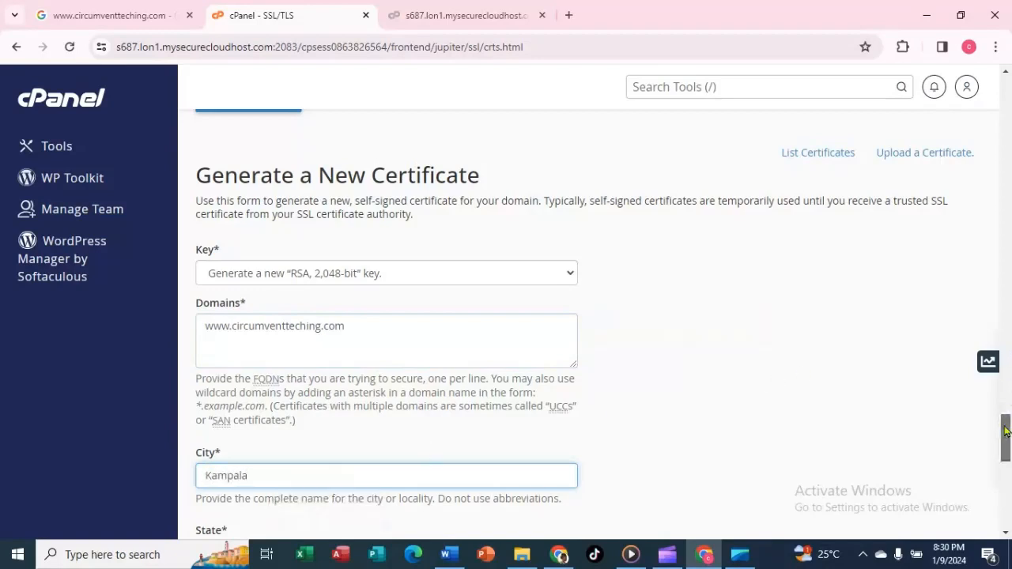
pyautogui.scroll(-5, 1006, 439)
pyautogui.click(325, 179)
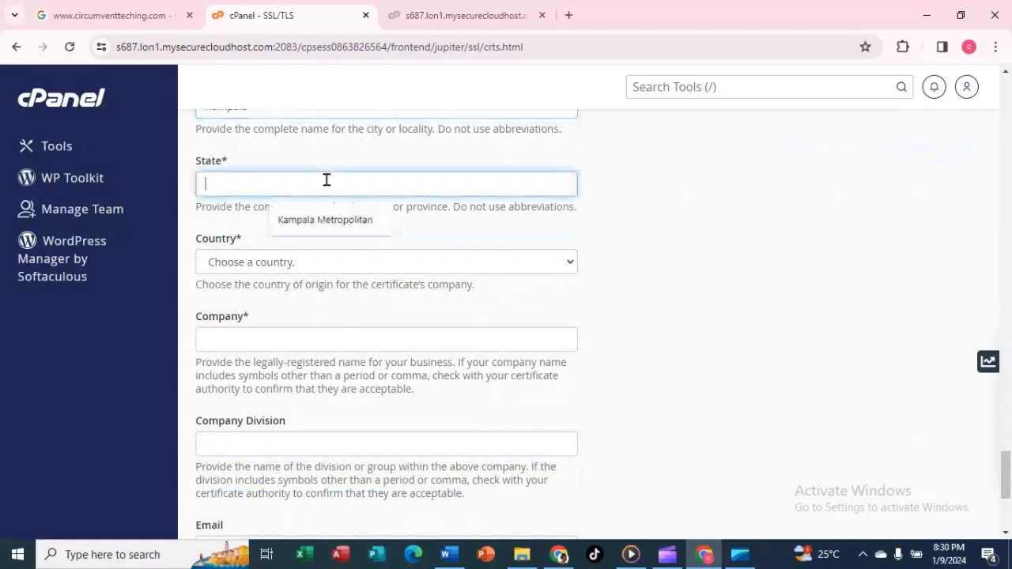
pyautogui.write('Kam')
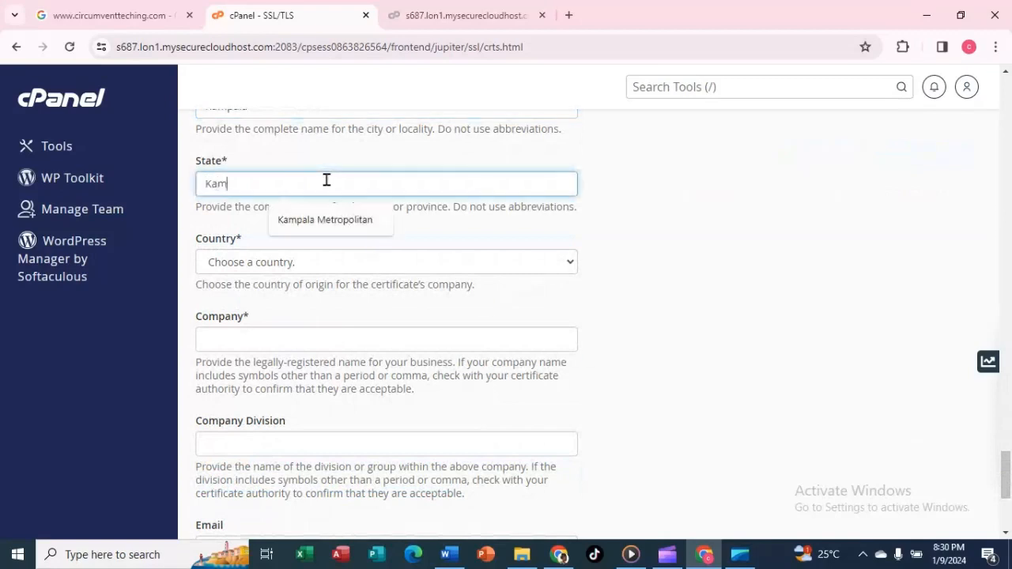
pyautogui.write('pala Metropolitan')
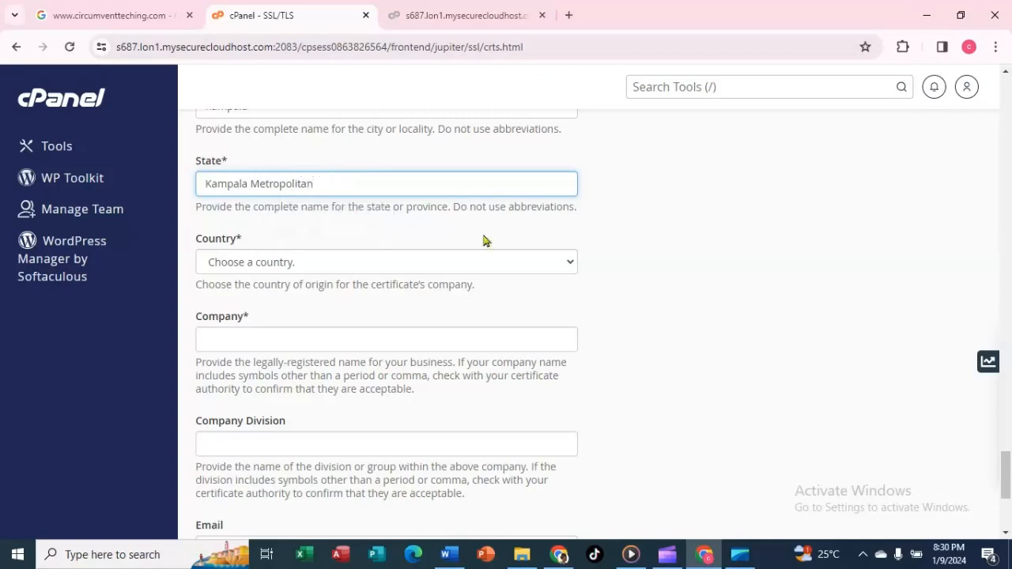
# Step: Choose UG (Uganda) as the country of origin for the certificate's company
pyautogui.click(572, 264)
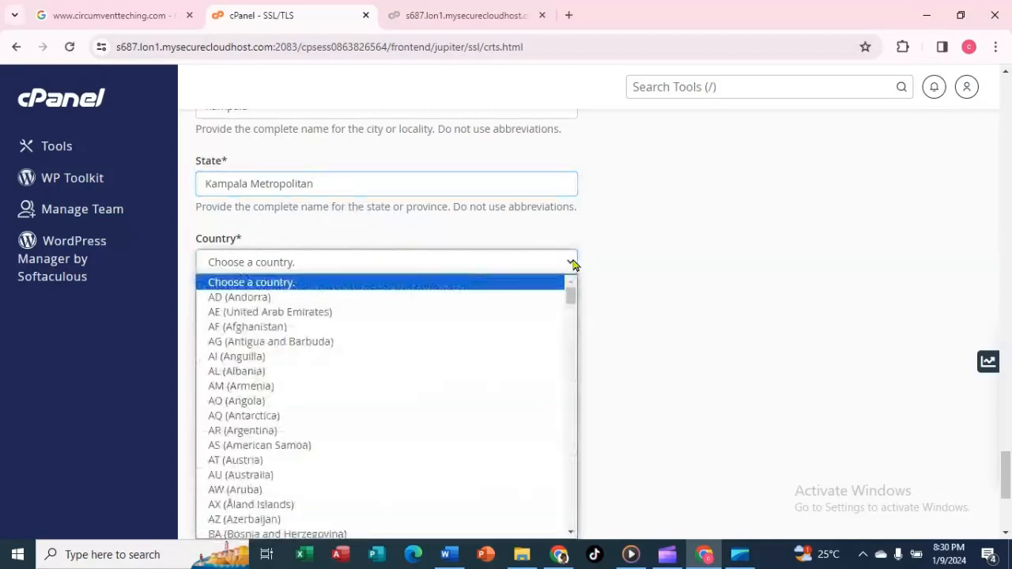
pyautogui.moveTo(570, 294); pyautogui.dragTo(570, 500)
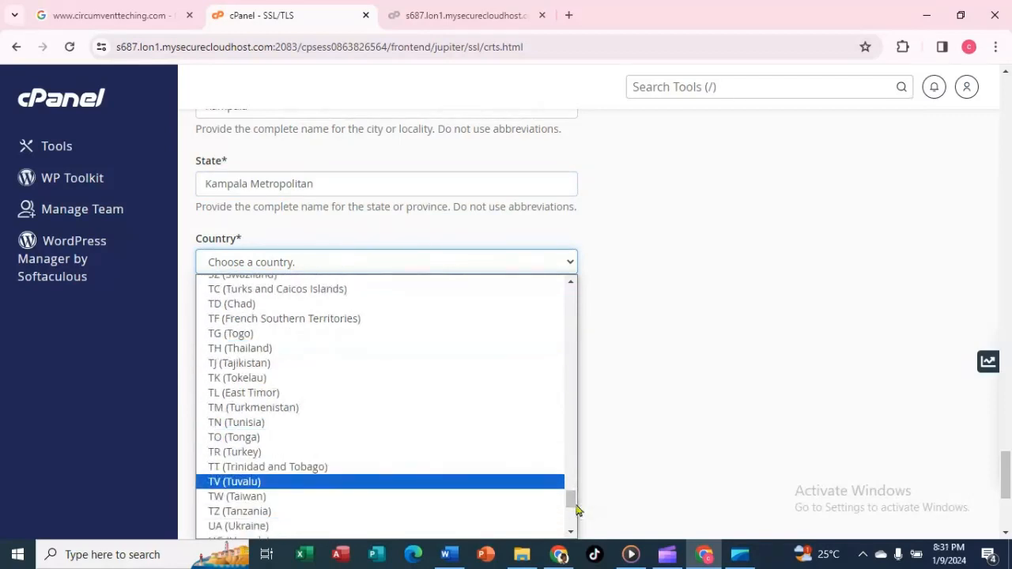
pyautogui.moveTo(572, 501); pyautogui.dragTo(571, 504)
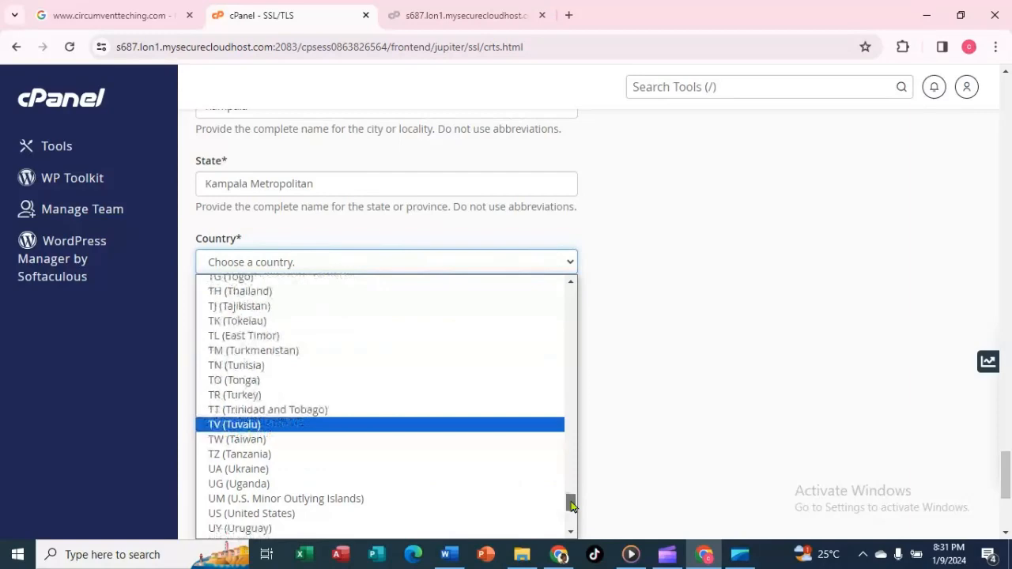
pyautogui.click(330, 484)
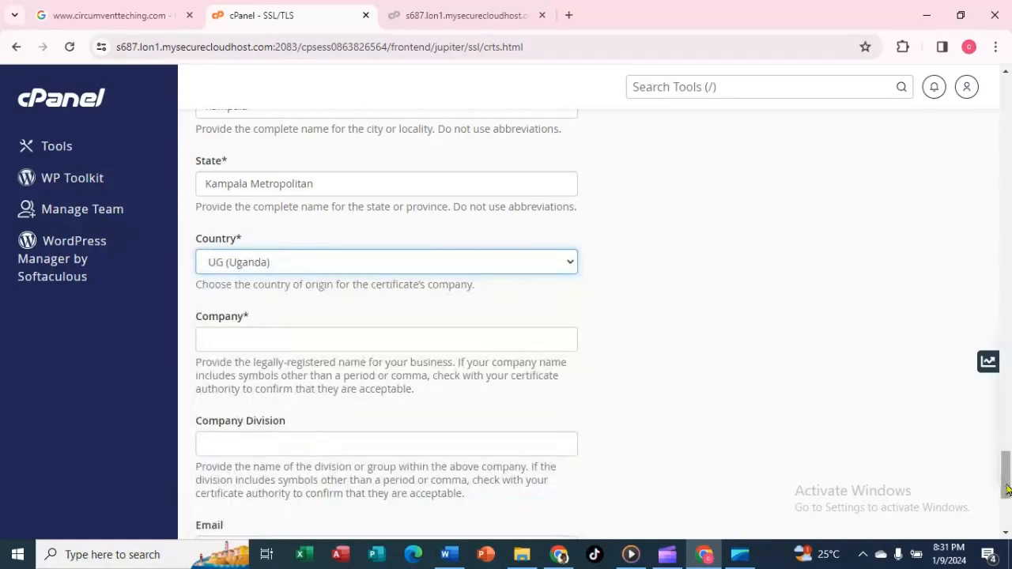
# Step: Fill in the contact e-mail for domain verification and try to generate the certificate
pyautogui.moveTo(1007, 487); pyautogui.dragTo(1007, 516)
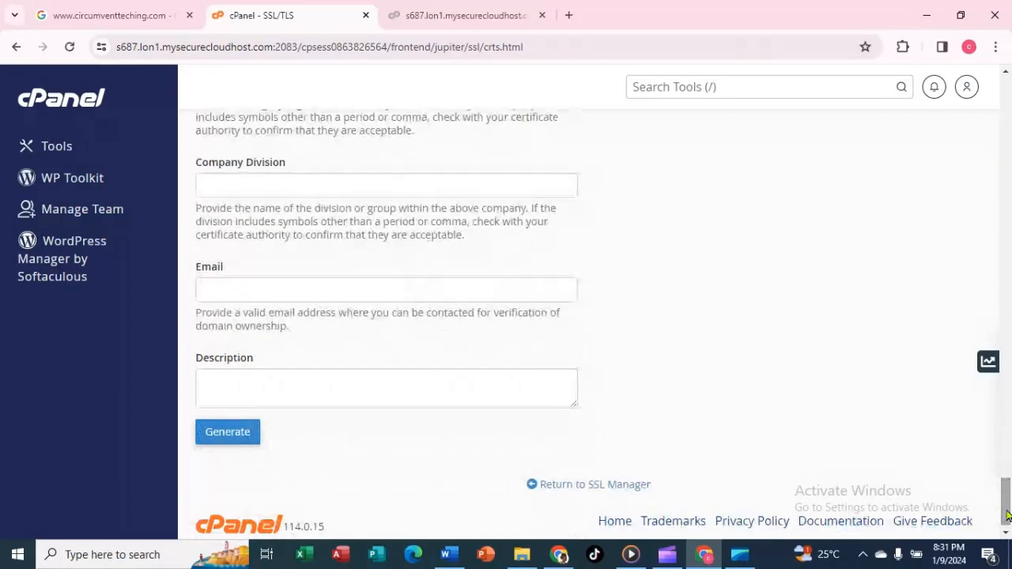
pyautogui.click(395, 299)
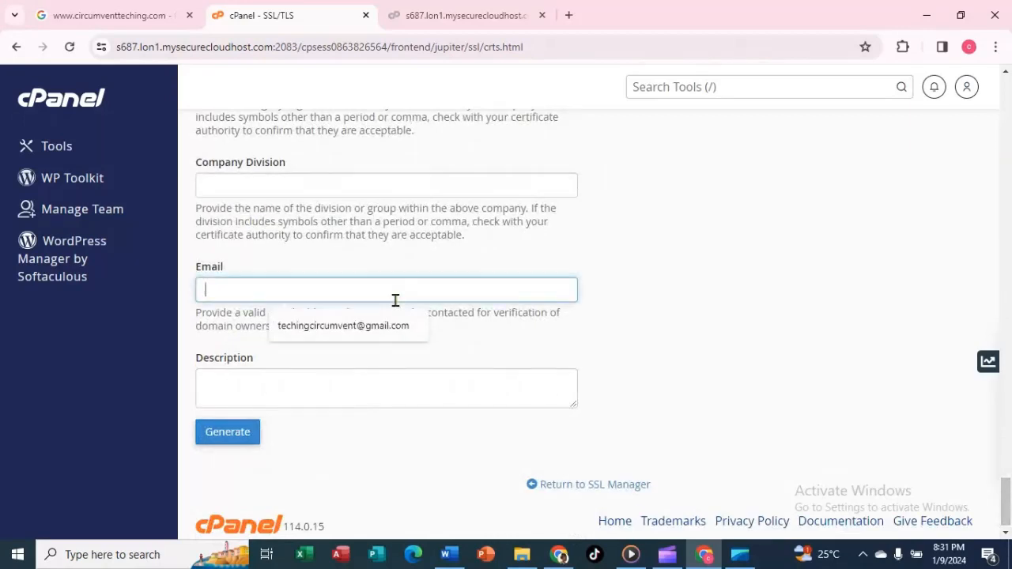
pyautogui.click(359, 335)
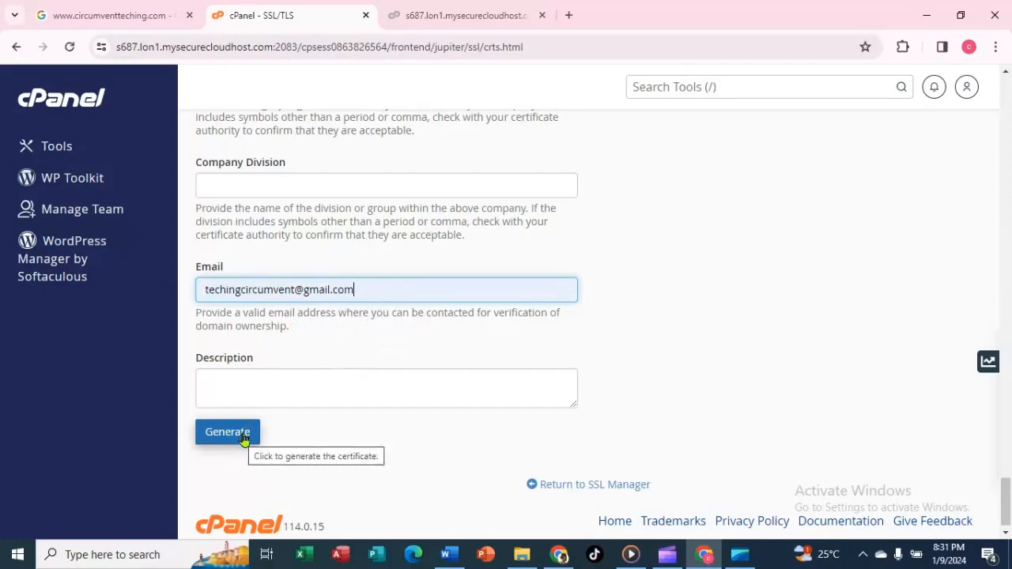
pyautogui.click(228, 433)
# Step: Set the company to Aiwadikat Technologies Ltd and generate the certificate
pyautogui.scroll(10, 245, 440)
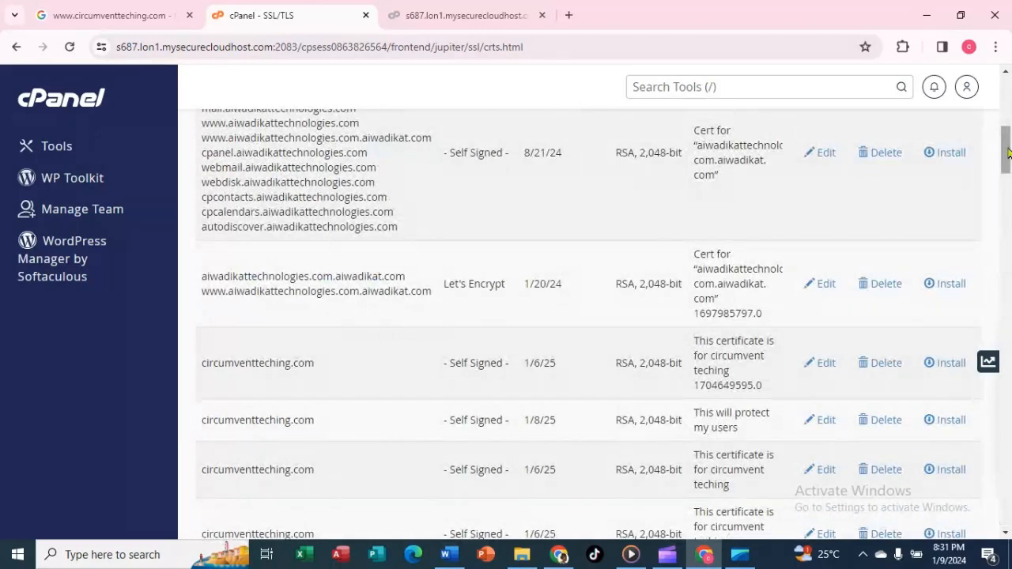
pyautogui.moveTo(1008, 153); pyautogui.dragTo(1006, 466)
pyautogui.moveTo(1004, 470); pyautogui.dragTo(1004, 474)
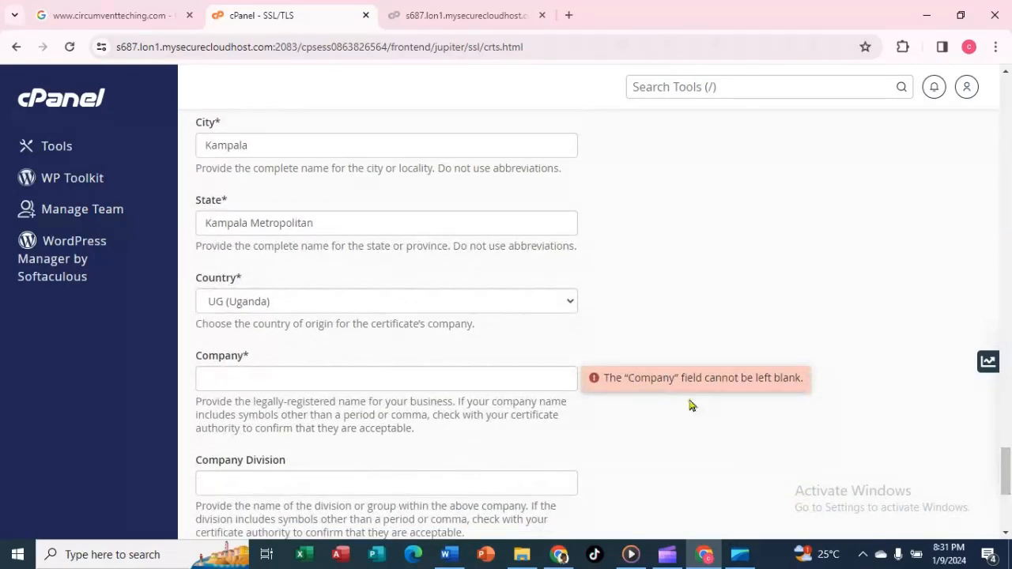
pyautogui.click(343, 381)
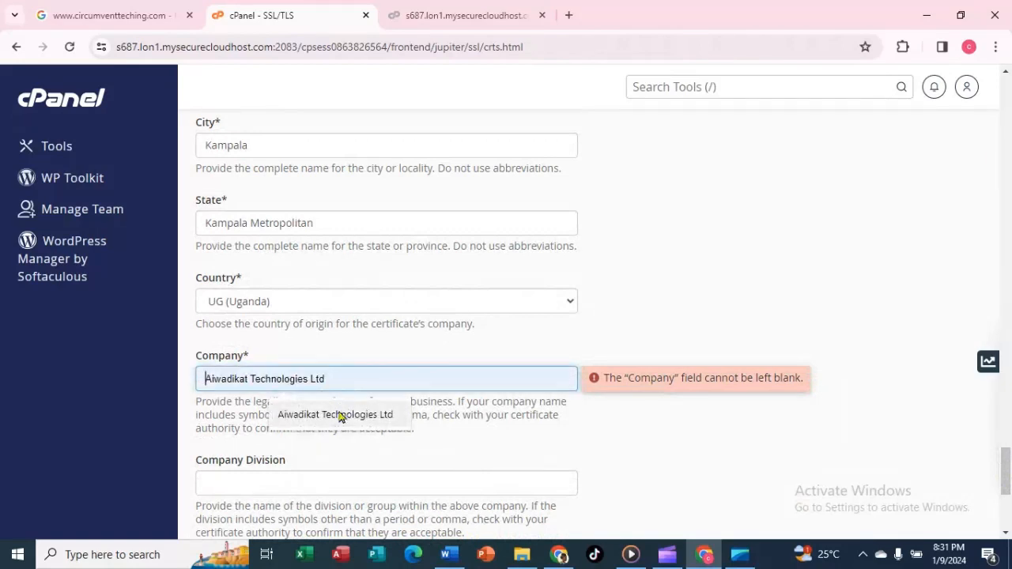
pyautogui.click(335, 415)
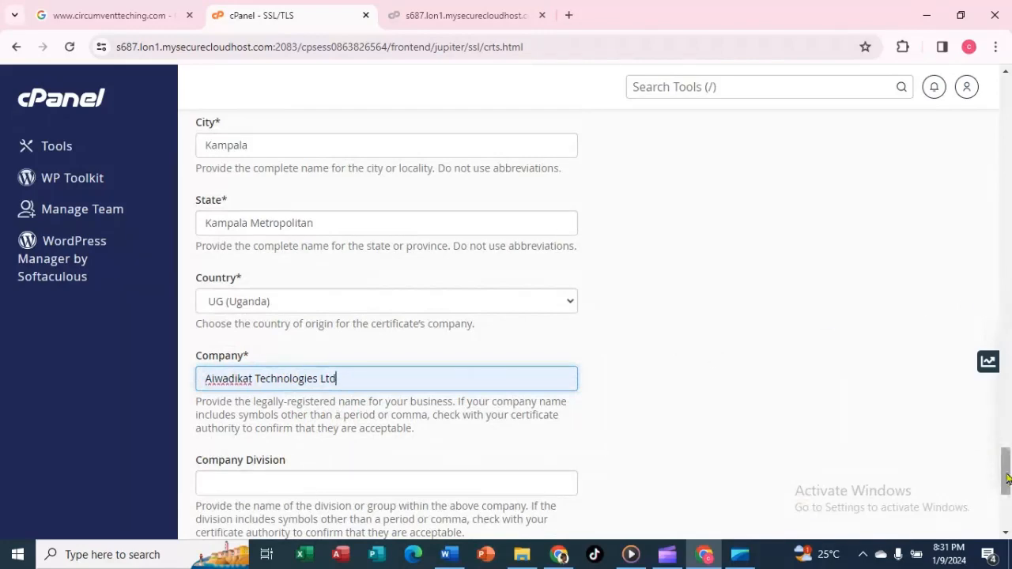
pyautogui.scroll(-4, 1007, 479)
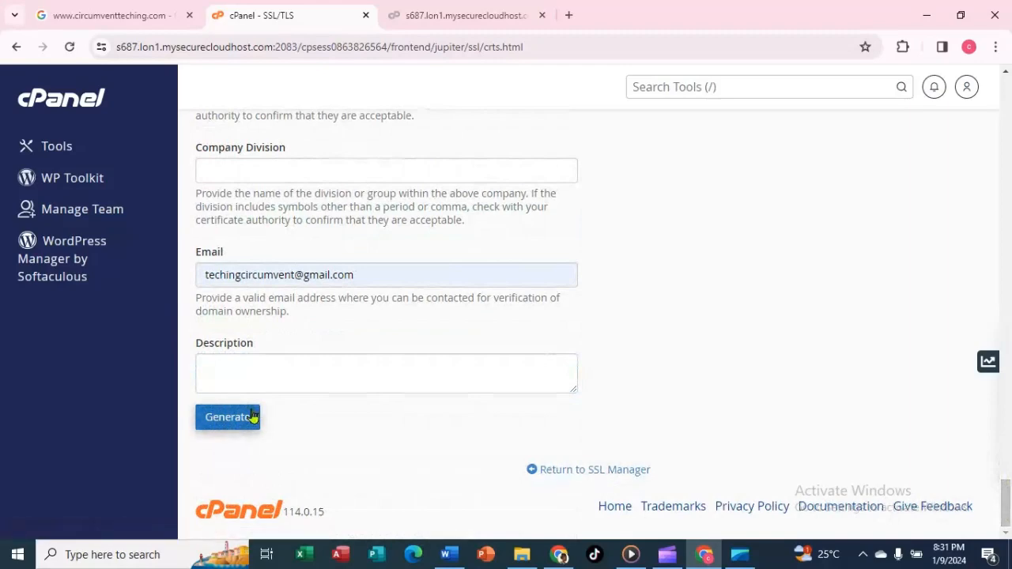
pyautogui.click(253, 416)
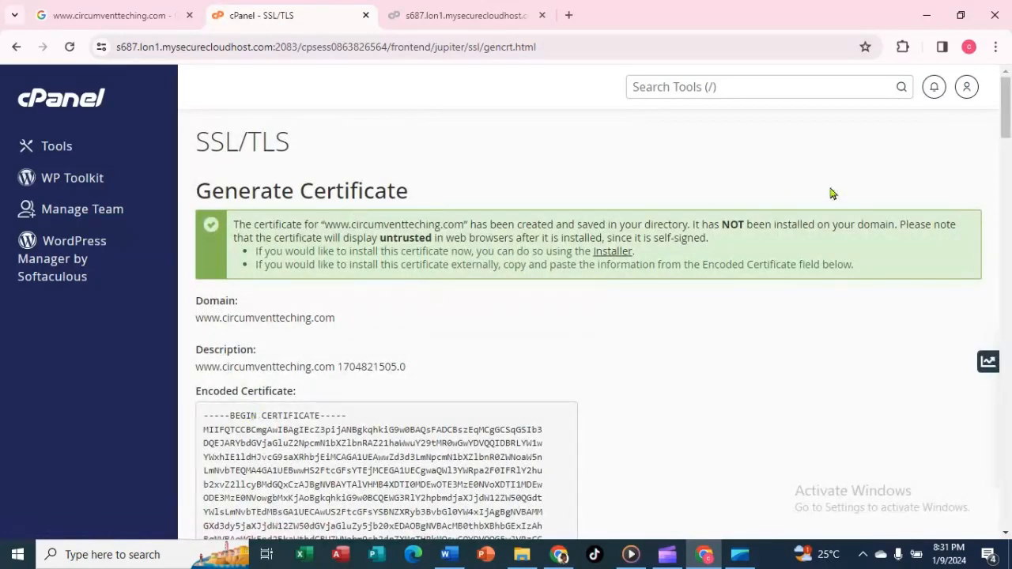
# Step: Open the installer for the generated certificate and go to the Install an SSL Website form
pyautogui.moveTo(1006, 108); pyautogui.dragTo(1007, 121)
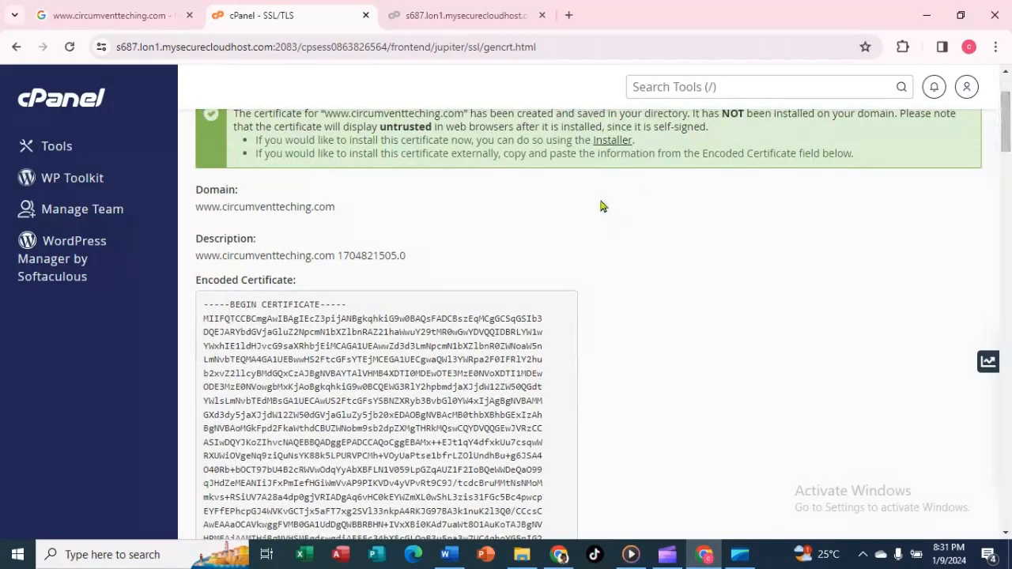
pyautogui.click(616, 148)
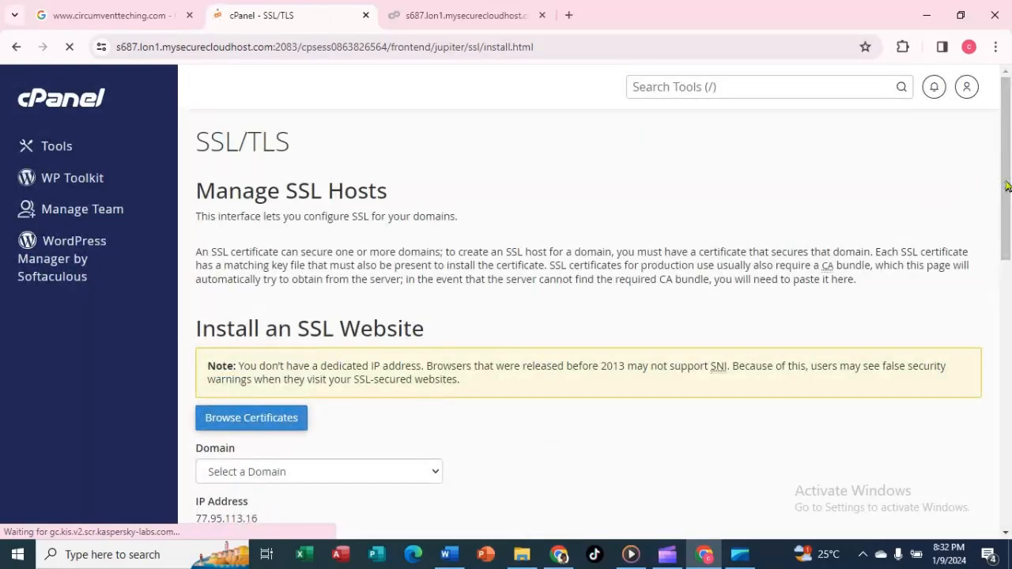
pyautogui.moveTo(1008, 186); pyautogui.dragTo(1009, 400)
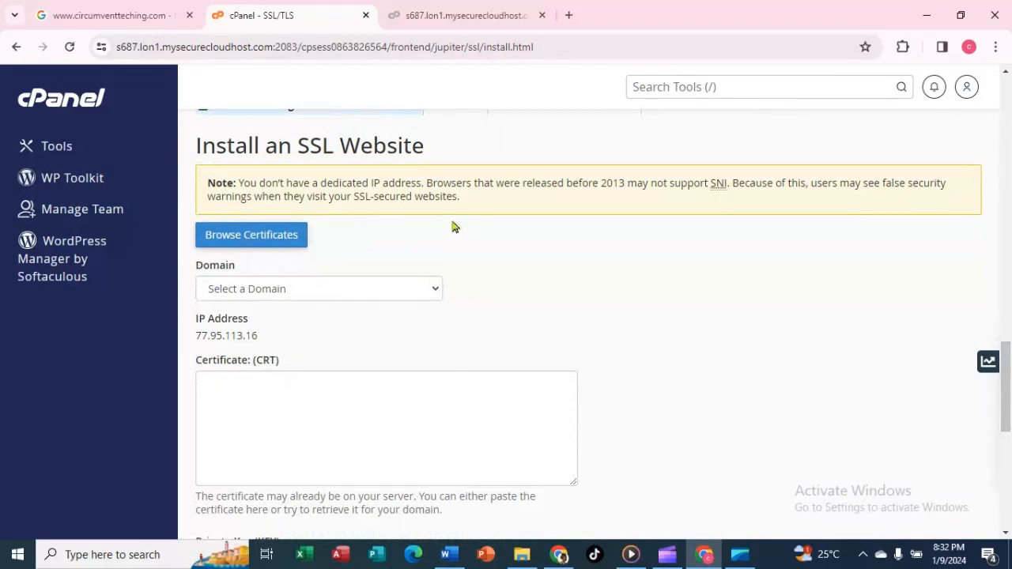
# Step: Select circumventteching.com as the domain for the SSL website and autofill its certificate fields by domain
pyautogui.click(434, 289)
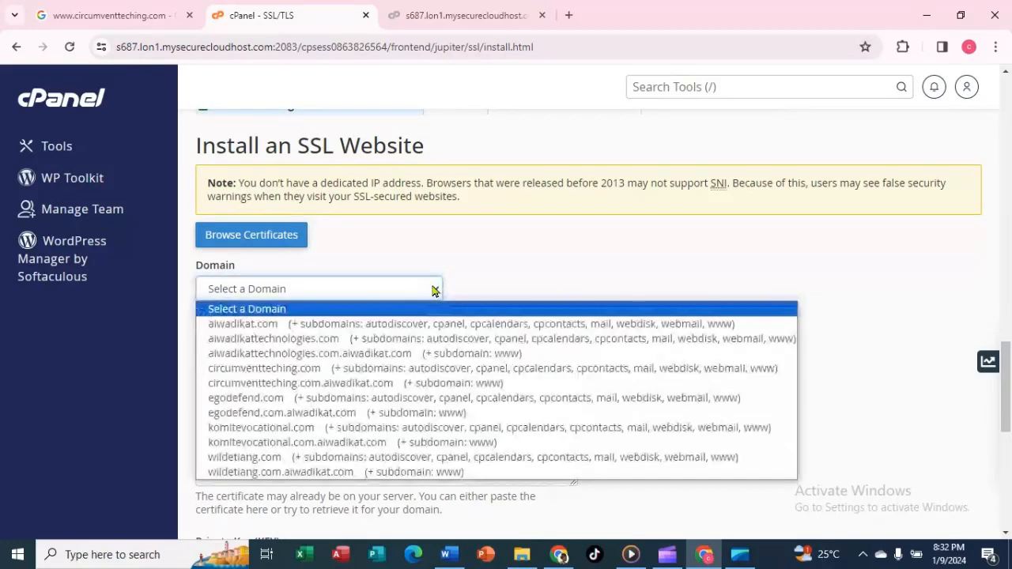
pyautogui.click(384, 369)
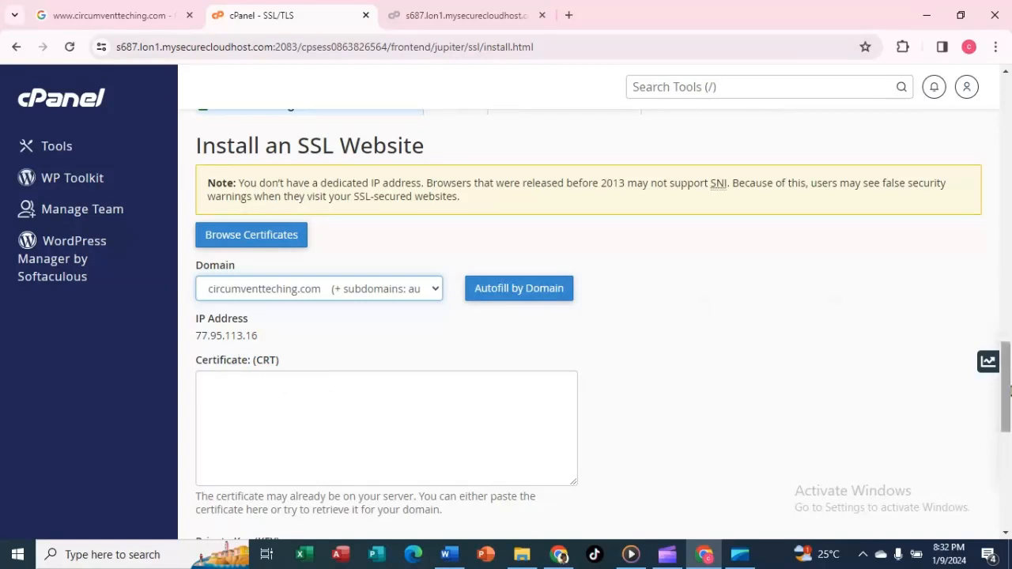
pyautogui.moveTo(1009, 404); pyautogui.dragTo(1009, 464)
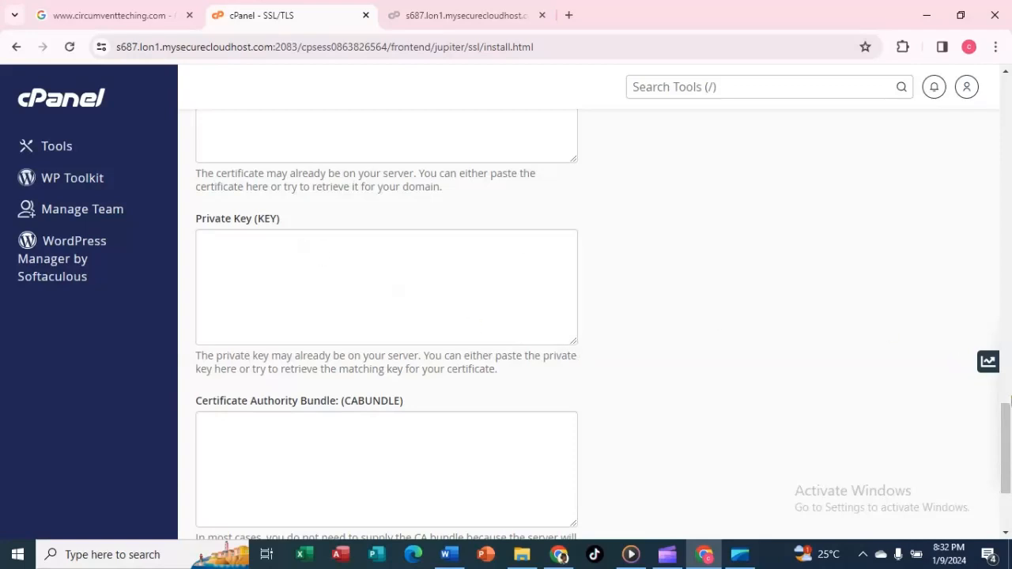
pyautogui.moveTo(1007, 408); pyautogui.dragTo(1009, 338)
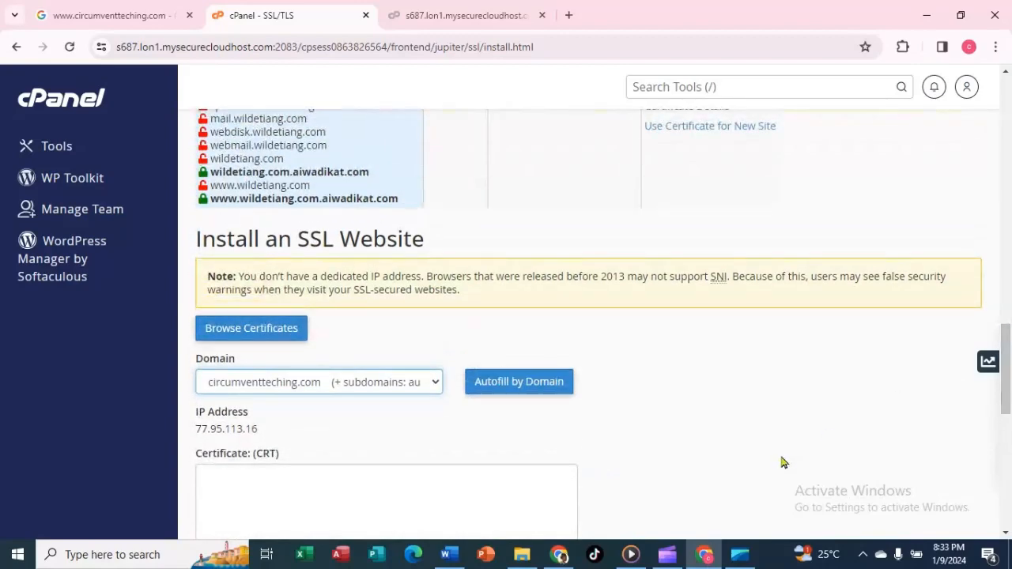
pyautogui.click(536, 384)
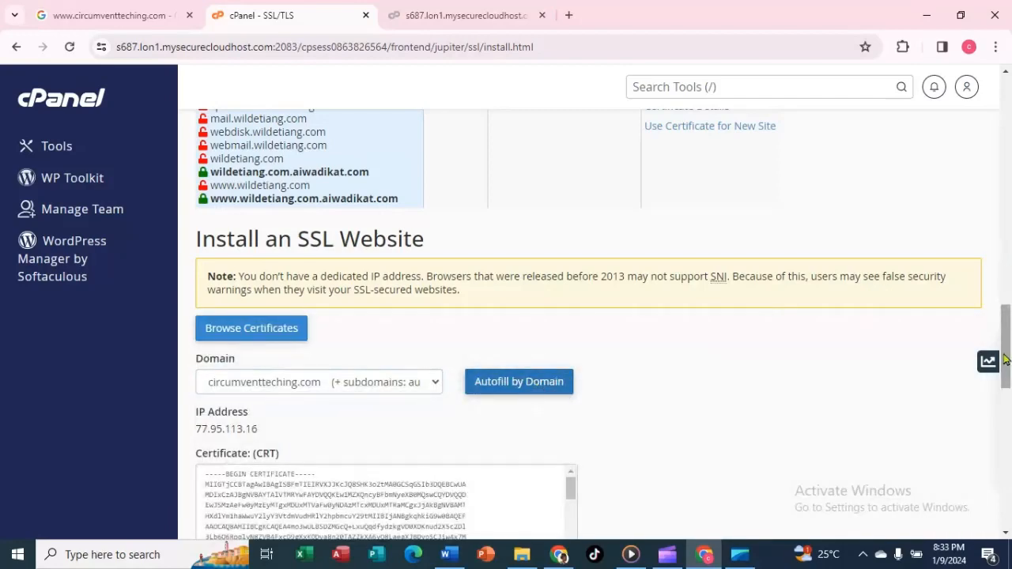
# Step: Install the autofilled certificate on circumventteching.com and review the full list of covered domains in the installation report
pyautogui.moveTo(1005, 360); pyautogui.dragTo(1002, 497)
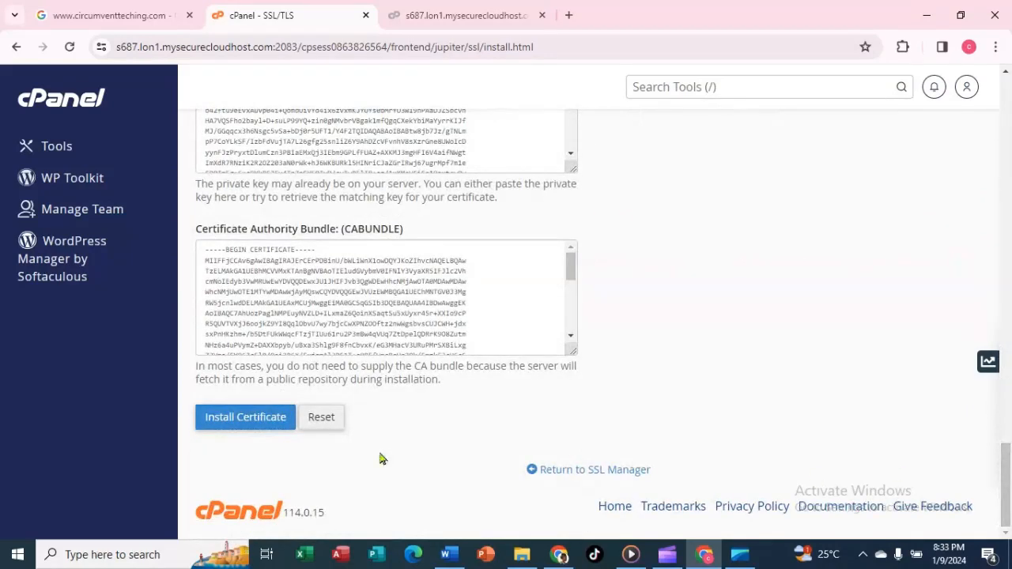
pyautogui.click(261, 417)
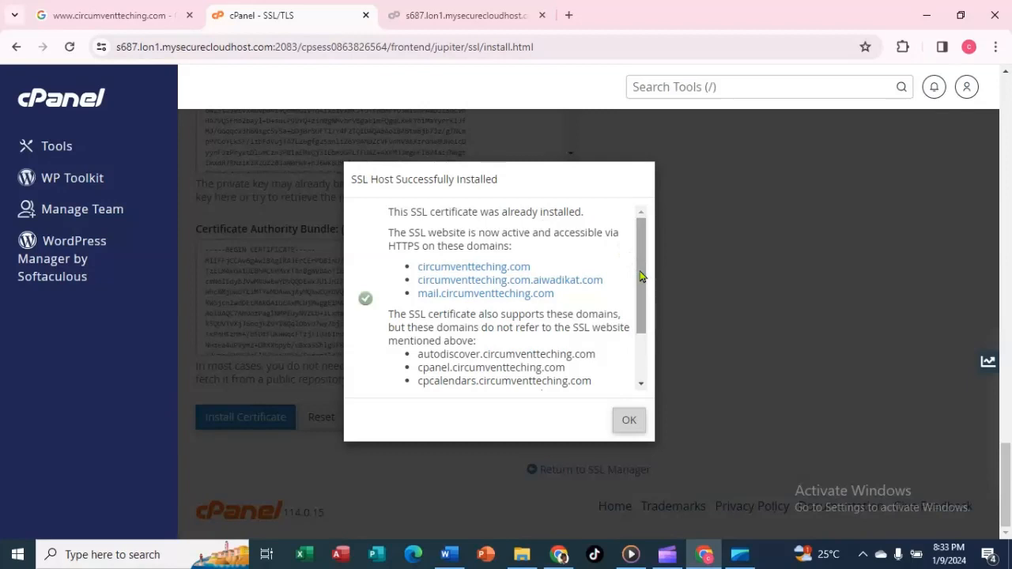
pyautogui.moveTo(640, 276); pyautogui.dragTo(640, 363)
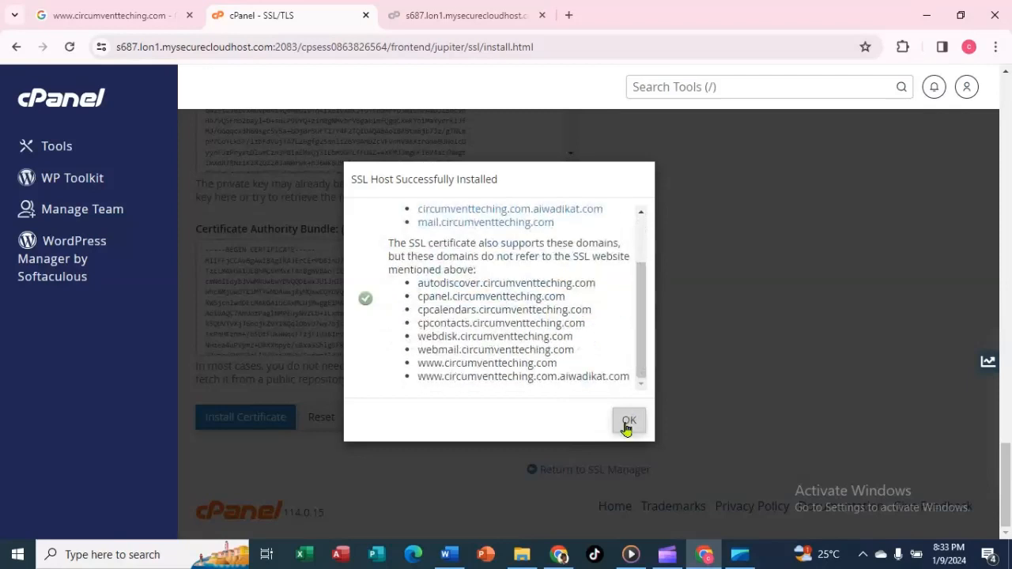